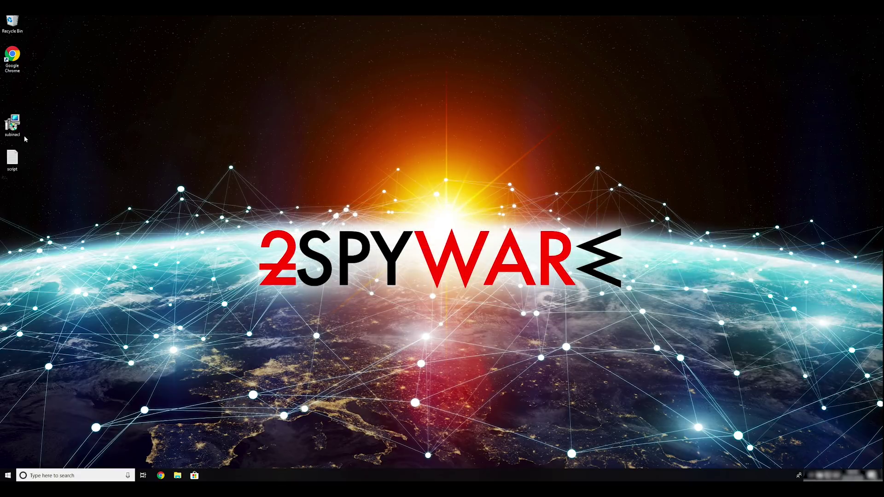
Install SubInAcl.exe through the Resource Kit Tools wizard, accepting the licence and allowing the UAC prompt.
{"action": "left_click_drag", "start_coordinate": [52, 178], "coordinate": [12, 109]}
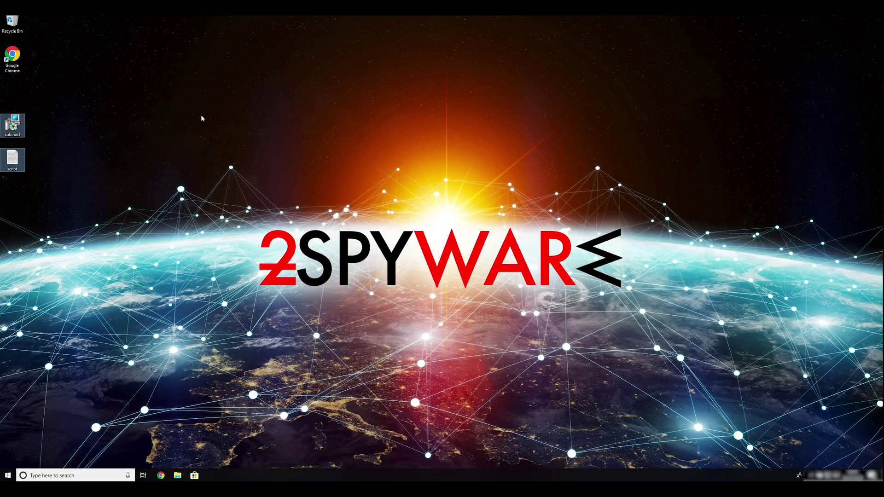
{"action": "left_click", "coordinate": [208, 117]}
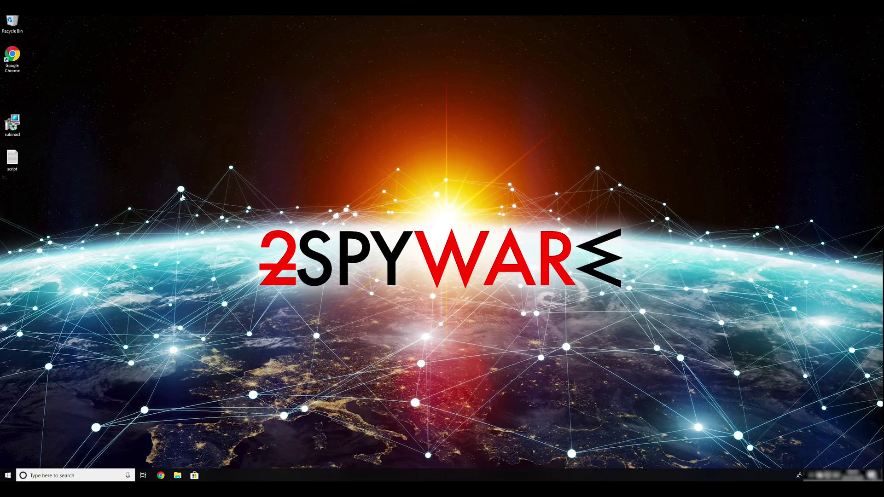
{"action": "double_click", "coordinate": [19, 124]}
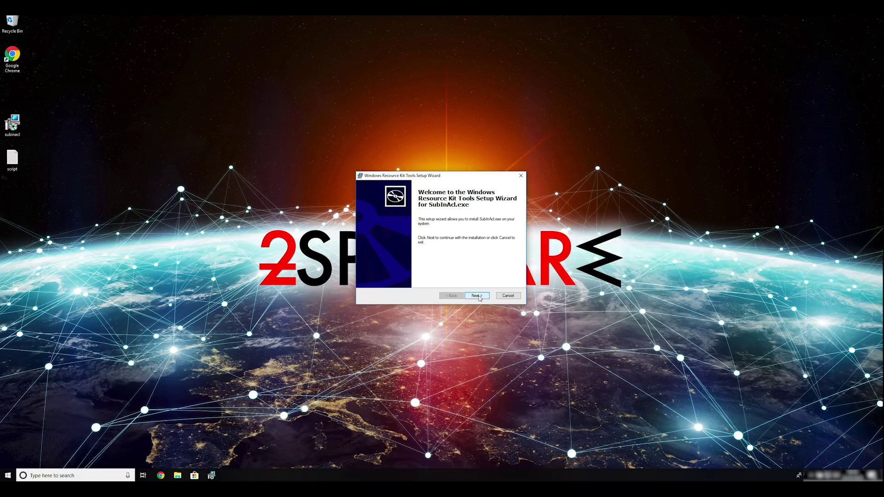
{"action": "left_click", "coordinate": [478, 296]}
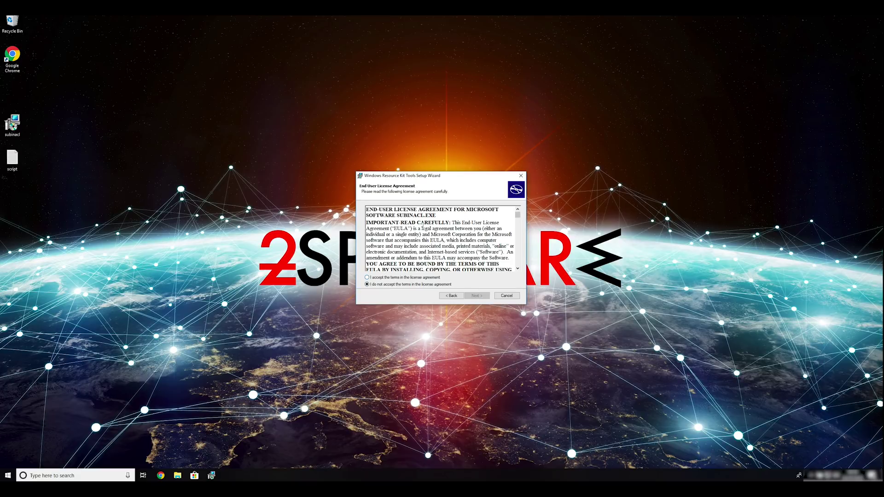
{"action": "left_click_drag", "start_coordinate": [518, 216], "coordinate": [479, 275]}
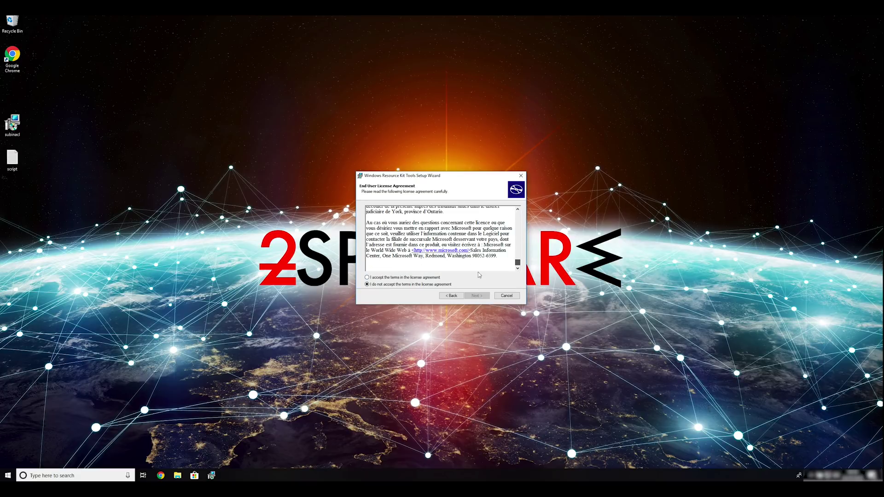
{"action": "left_click", "coordinate": [367, 278]}
{"action": "left_click", "coordinate": [478, 296]}
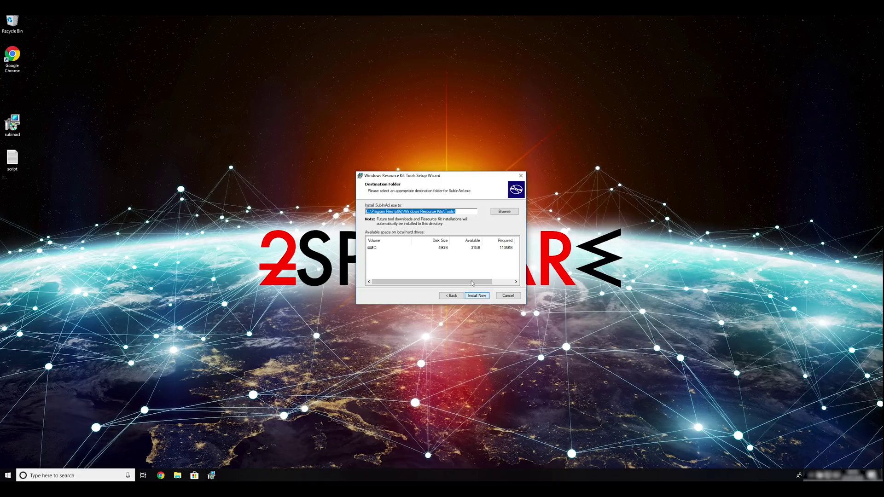
{"action": "left_click", "coordinate": [477, 295]}
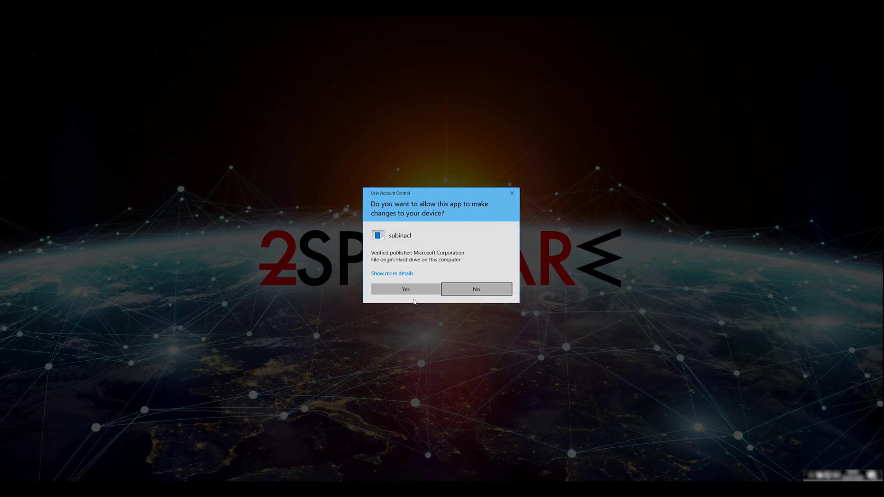
{"action": "left_click", "coordinate": [411, 293]}
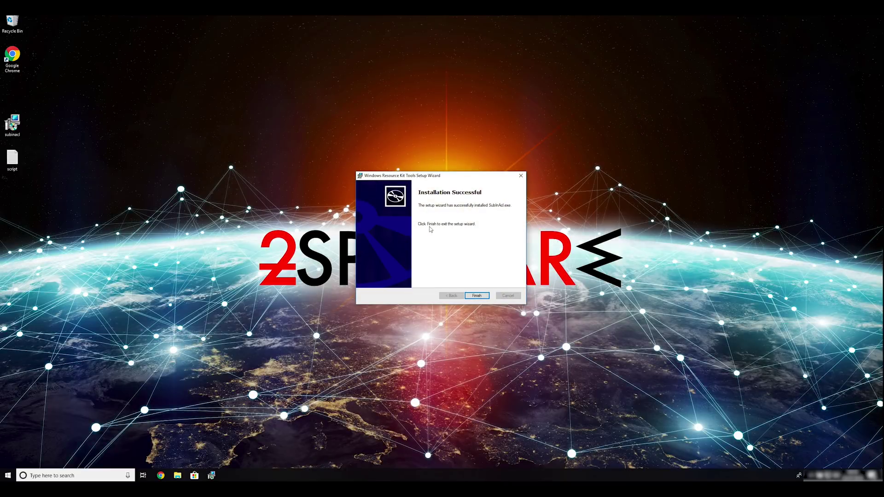
{"action": "left_click", "coordinate": [476, 297]}
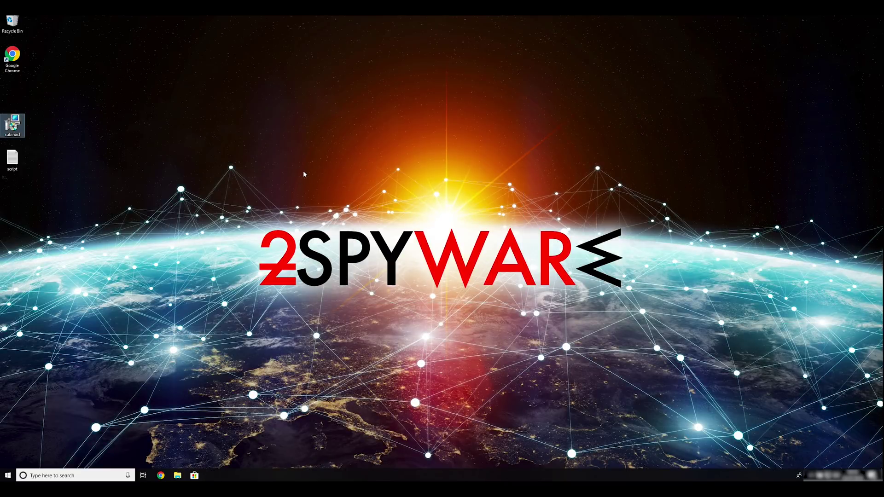
{"action": "left_click", "coordinate": [132, 194]}
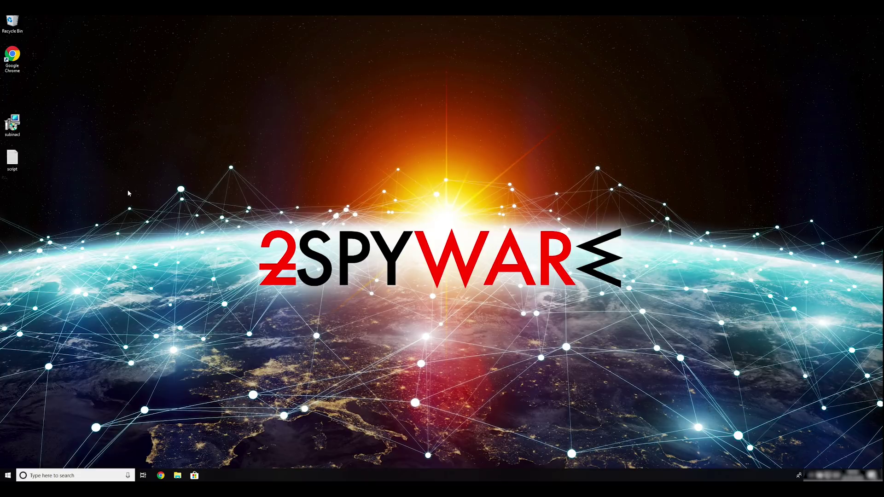
Run msconfig and turn on Safe boot with the Network option on the Boot tab.
{"action": "key", "text": "super+r"}
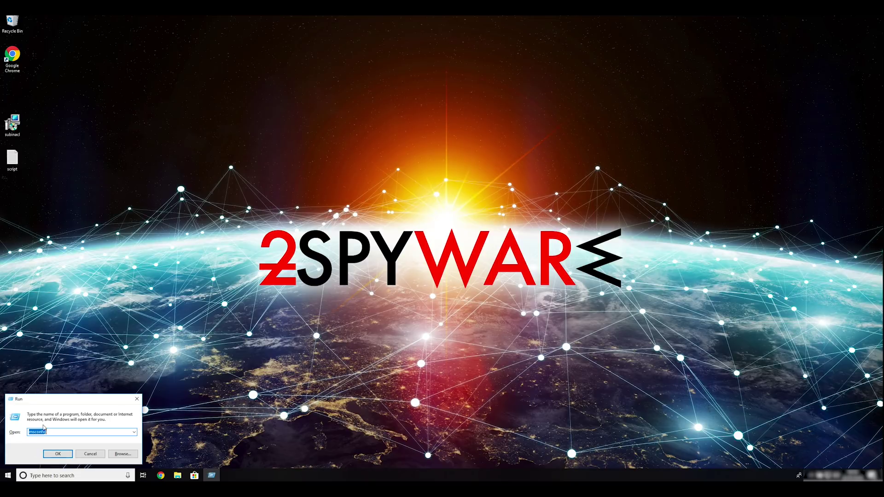
{"action": "left_click", "coordinate": [58, 431]}
{"action": "left_click_drag", "start_coordinate": [60, 433], "coordinate": [28, 430]}
{"action": "type", "text": "msconfig"}
{"action": "left_click", "coordinate": [58, 454]}
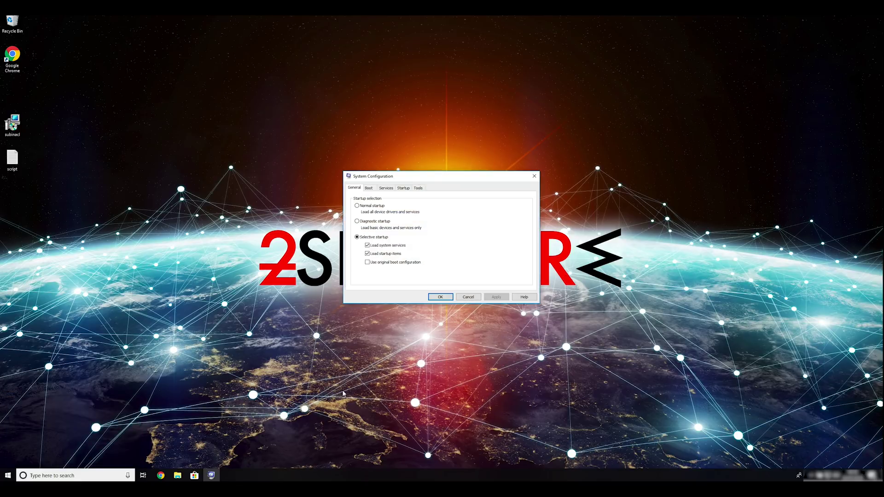
{"action": "left_click_drag", "start_coordinate": [435, 177], "coordinate": [458, 142]}
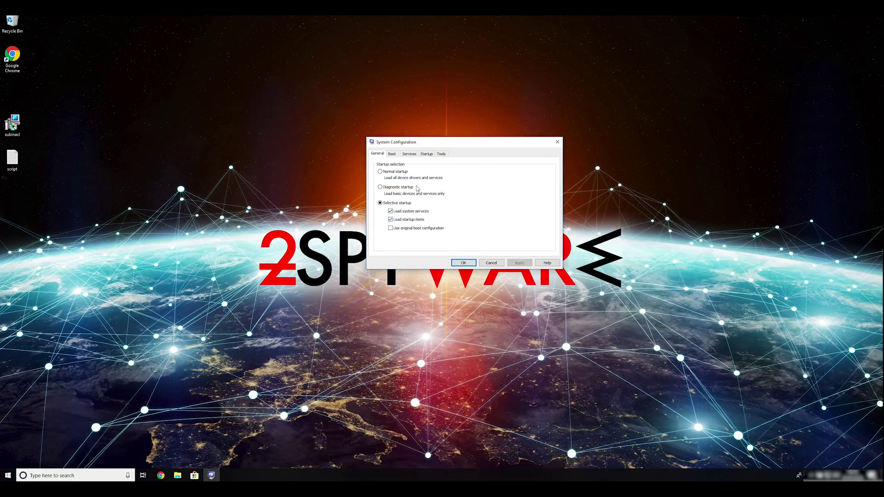
{"action": "left_click", "coordinate": [392, 154]}
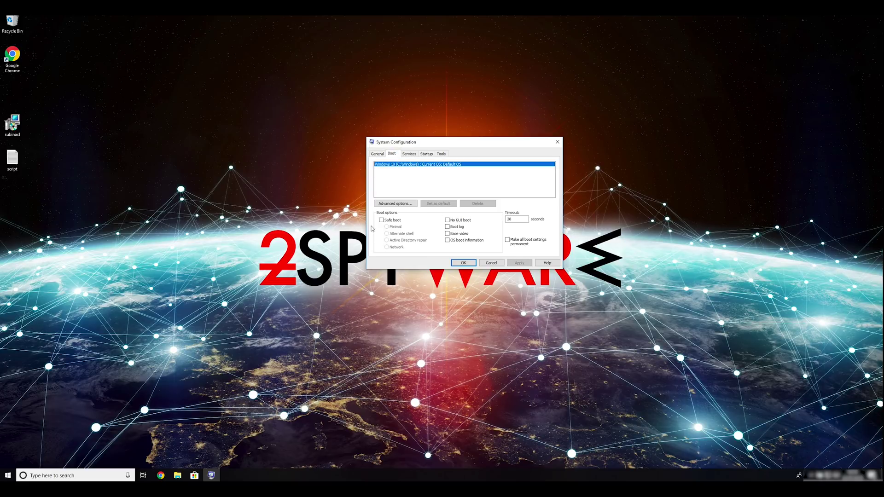
{"action": "left_click", "coordinate": [389, 220]}
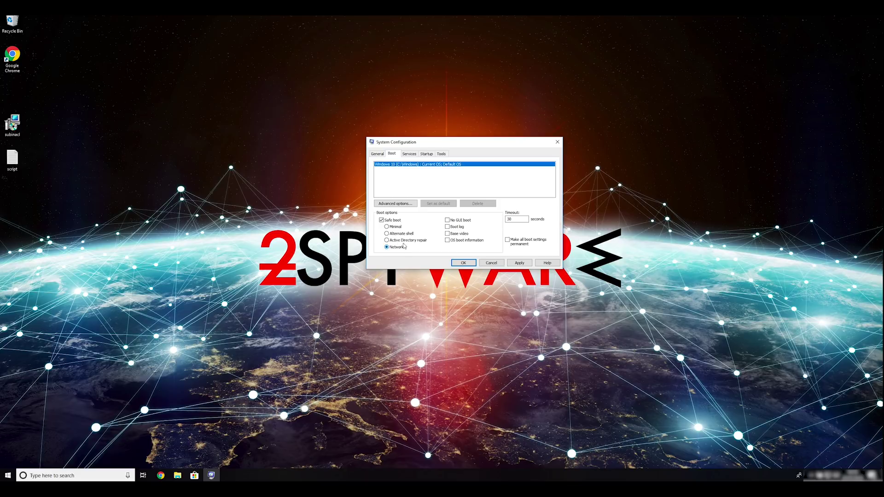
{"action": "left_click", "coordinate": [524, 264]}
{"action": "left_click", "coordinate": [470, 263]}
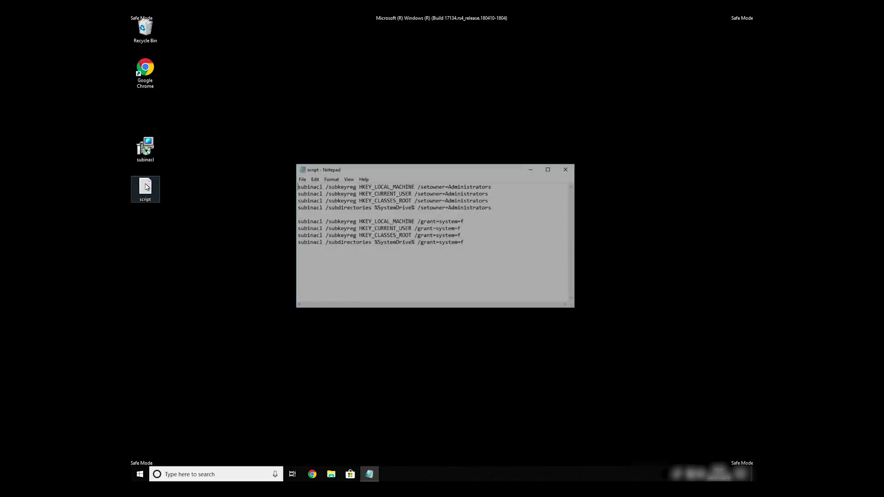
Review the eight subinacl commands in the Notepad script, leaving the caret after the last line.
{"action": "left_click_drag", "start_coordinate": [495, 265], "coordinate": [250, 180]}
{"action": "left_click", "coordinate": [478, 244]}
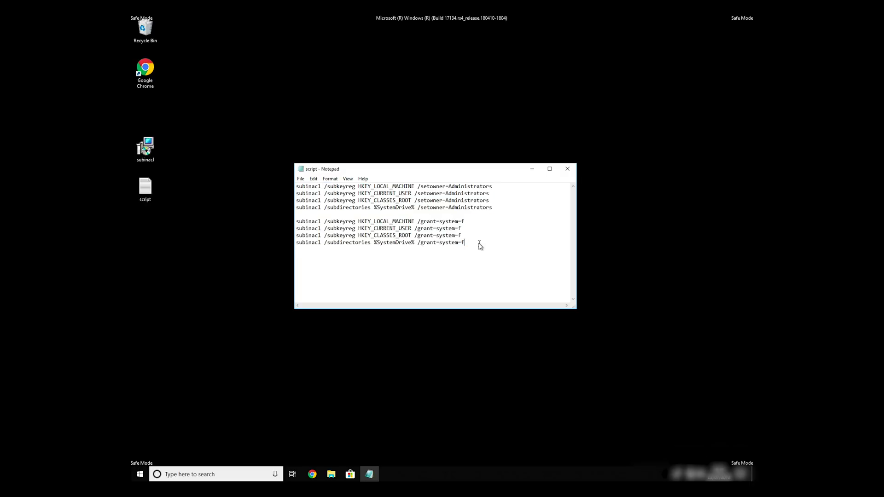
{"action": "left_click", "coordinate": [473, 247]}
Save the script to the Desktop as FIX.BAT with the All Files type.
{"action": "left_click", "coordinate": [300, 179]}
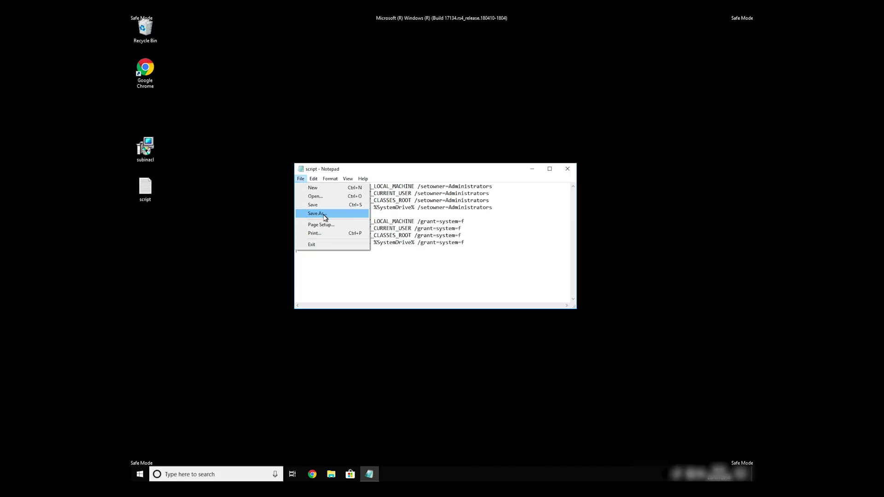
{"action": "left_click", "coordinate": [312, 214]}
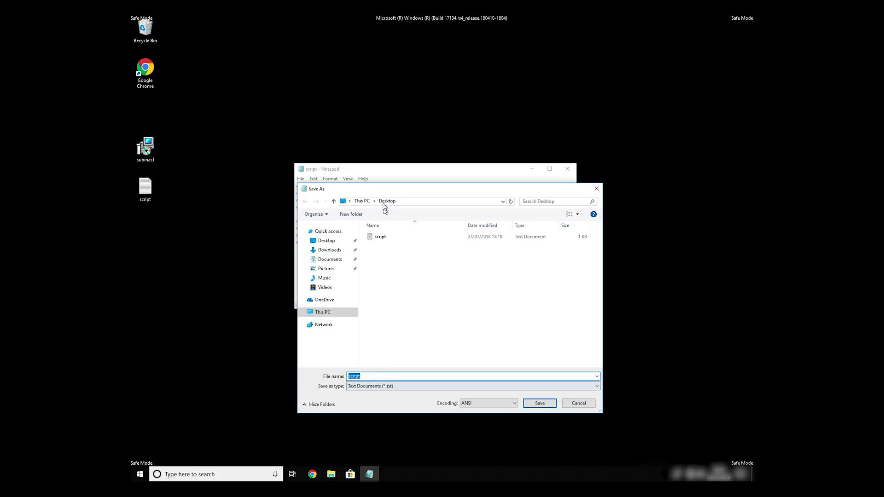
{"action": "left_click", "coordinate": [387, 201]}
{"action": "left_click", "coordinate": [373, 378]}
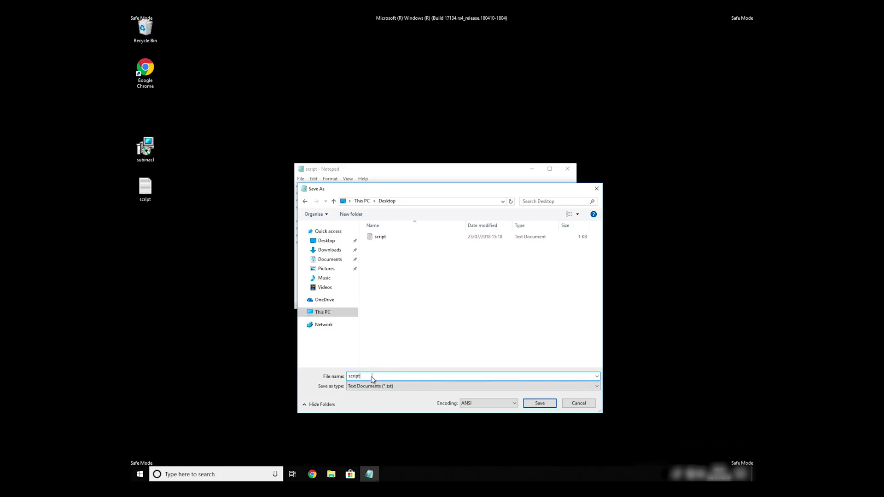
{"action": "left_click_drag", "start_coordinate": [372, 378], "coordinate": [349, 375]}
{"action": "left_click", "coordinate": [382, 387]}
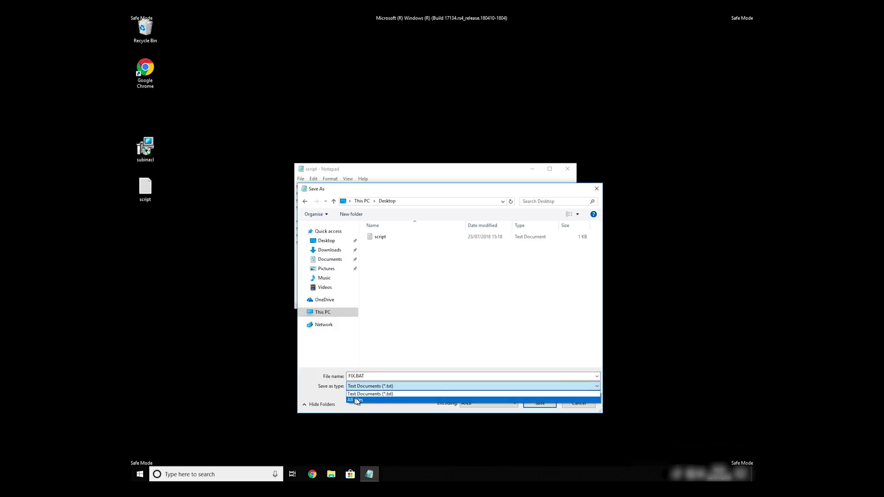
{"action": "left_click", "coordinate": [364, 400]}
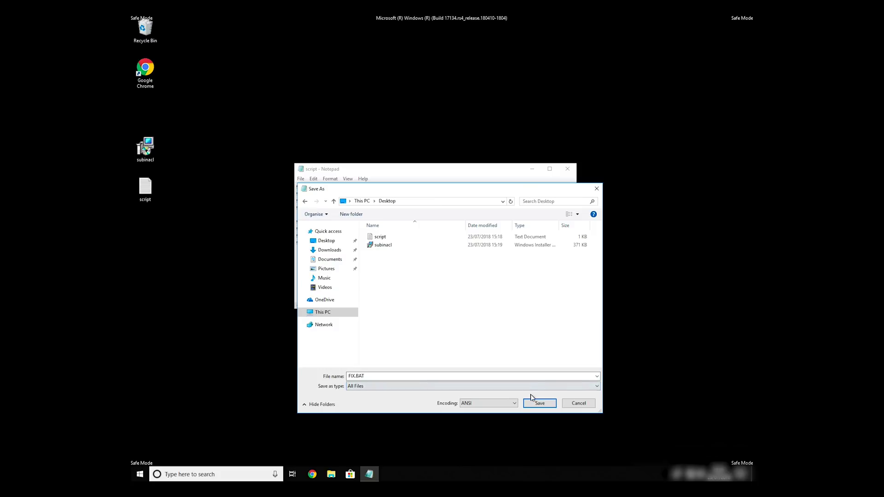
{"action": "left_click", "coordinate": [539, 404]}
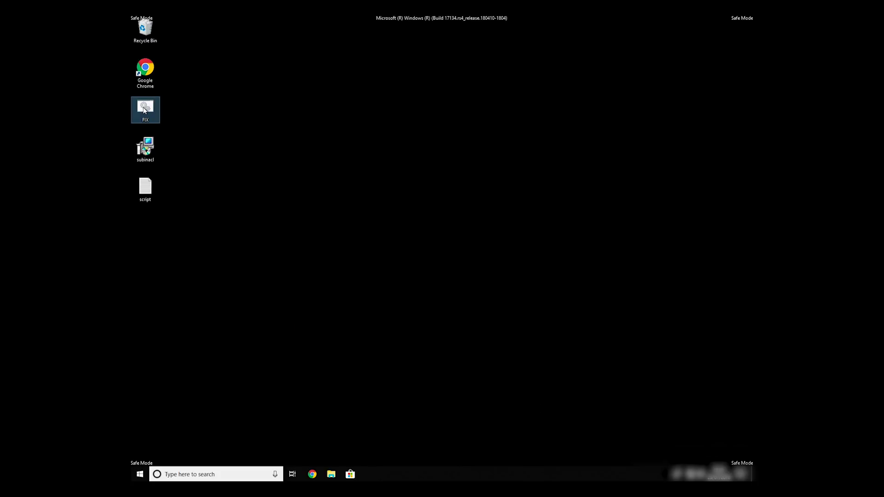
Copy FIX and browse to C:\Program Files (x86)\Windows Resource Kits\Tools.
{"action": "right_click", "coordinate": [144, 110]}
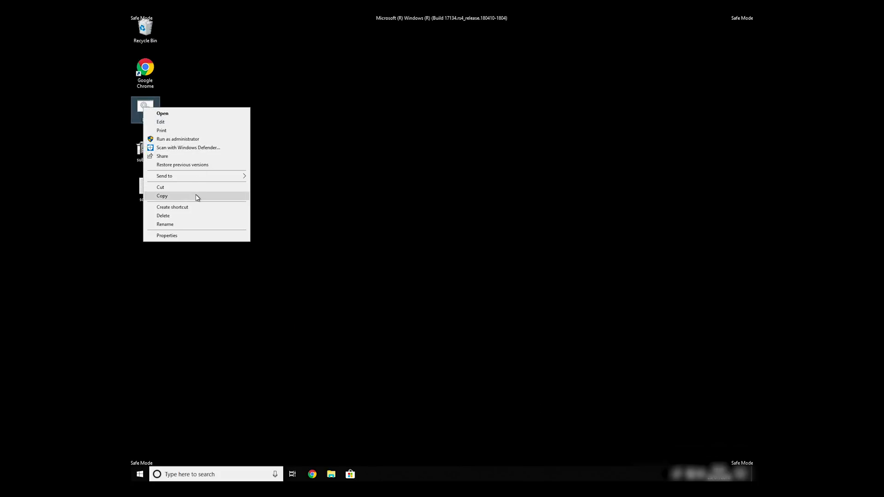
{"action": "left_click", "coordinate": [197, 197]}
{"action": "double_click", "coordinate": [145, 28]}
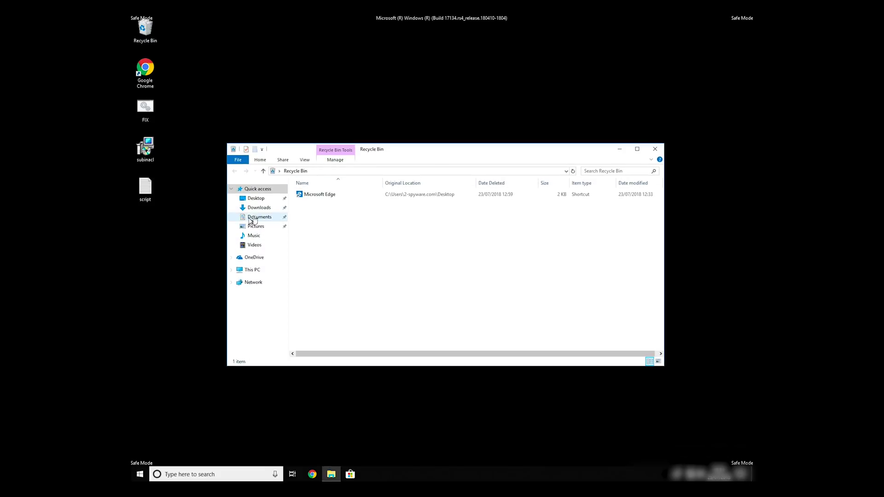
{"action": "left_click", "coordinate": [261, 270]}
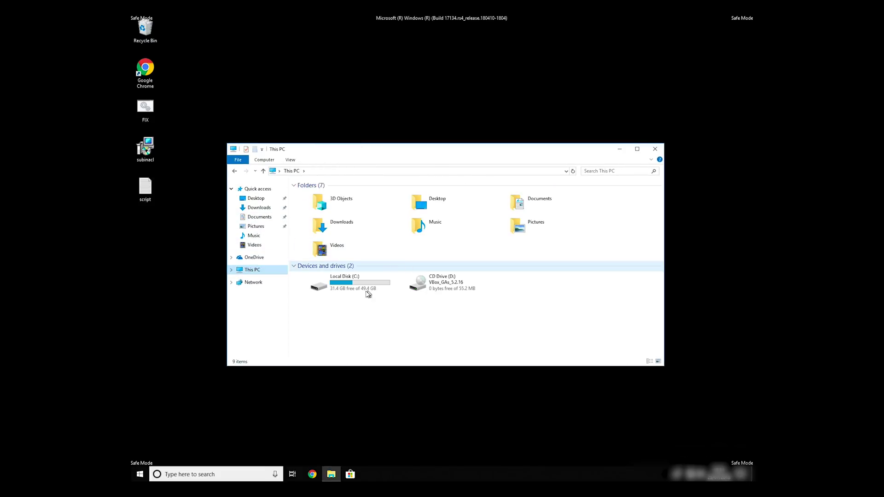
{"action": "double_click", "coordinate": [359, 280]}
{"action": "double_click", "coordinate": [322, 211]}
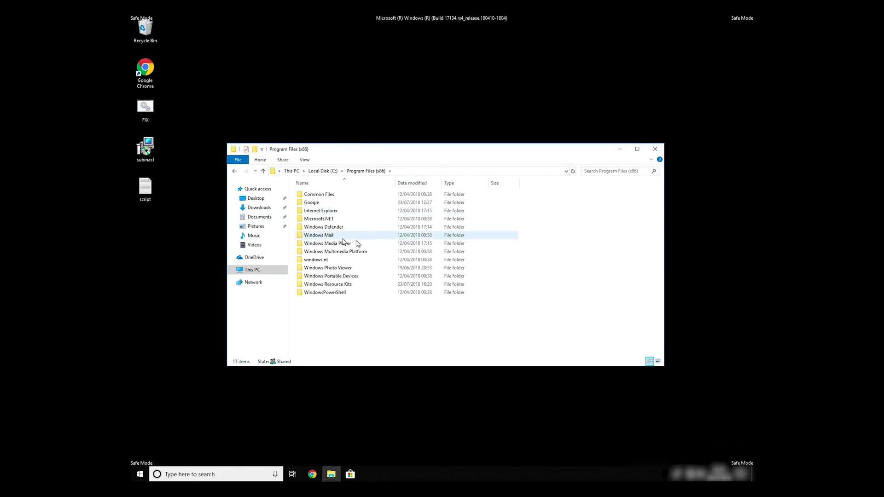
{"action": "left_click", "coordinate": [346, 285]}
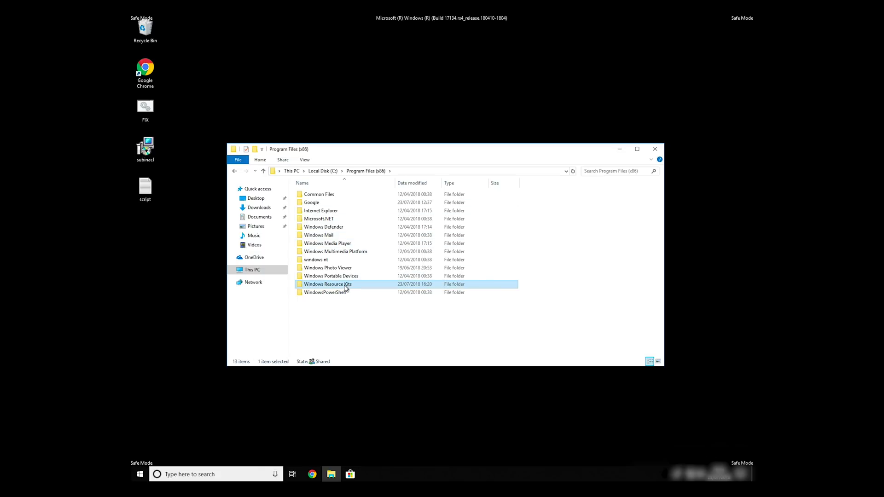
{"action": "double_click", "coordinate": [345, 285]}
{"action": "double_click", "coordinate": [307, 194]}
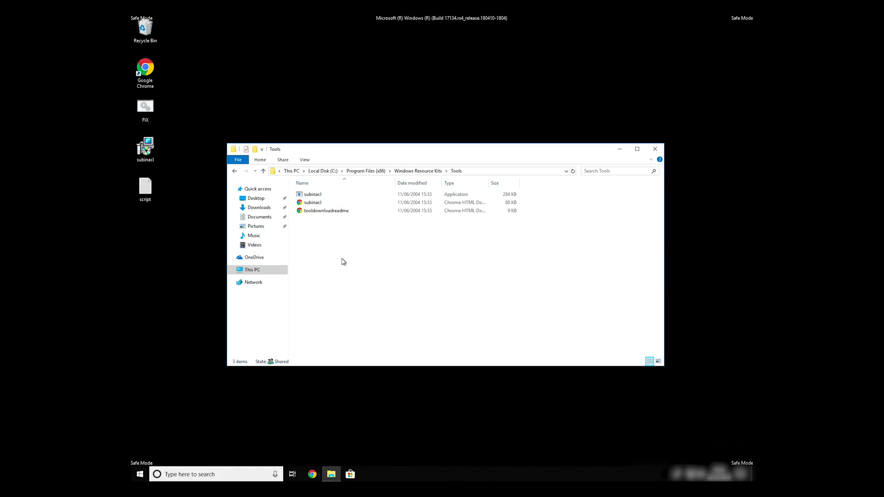
Paste FIX into the Tools folder beside subinacl and close the Explorer window.
{"action": "right_click", "coordinate": [343, 261]}
{"action": "left_click", "coordinate": [400, 319]}
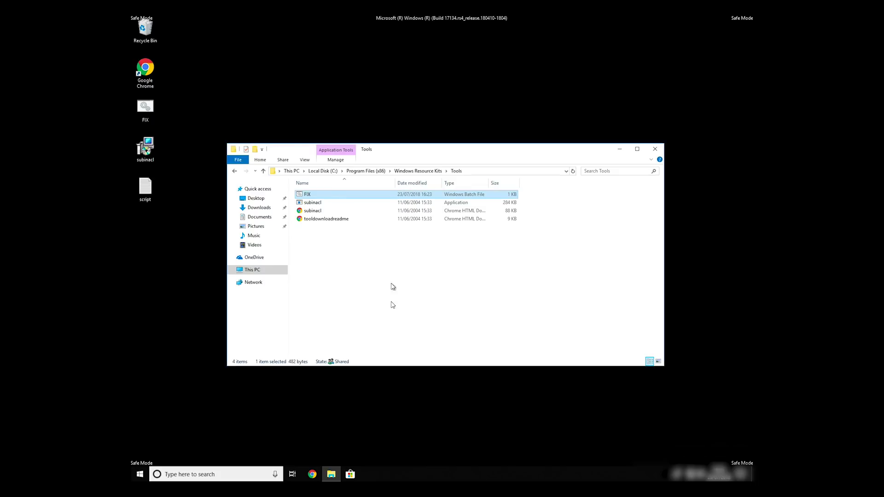
{"action": "left_click_drag", "start_coordinate": [433, 158], "coordinate": [445, 125]}
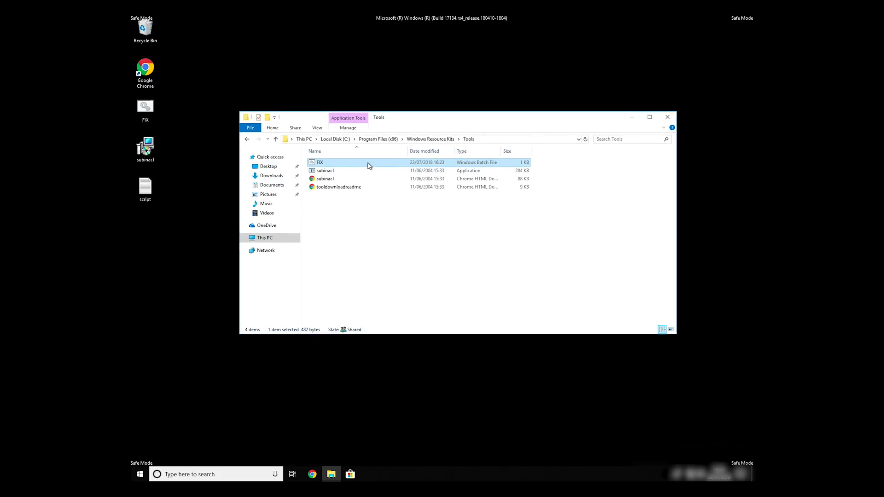
{"action": "left_click", "coordinate": [450, 223]}
{"action": "left_click", "coordinate": [667, 117]}
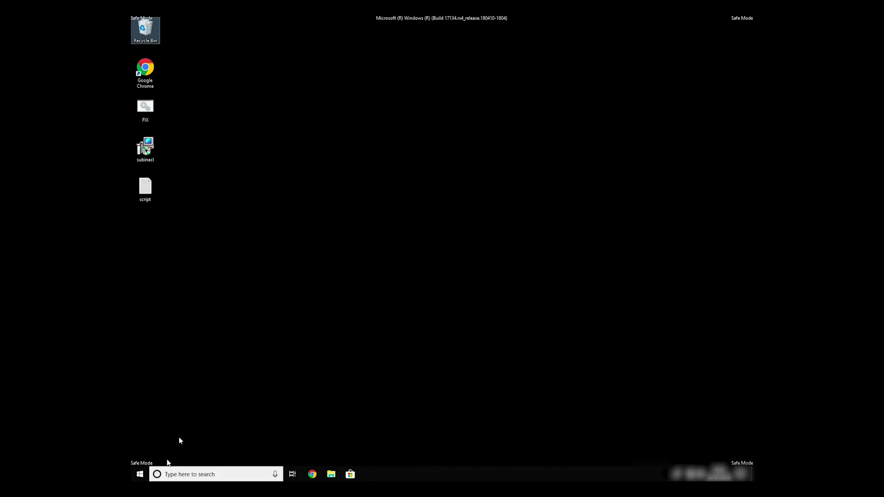
Search for cmd and launch Command Prompt as administrator.
{"action": "left_click", "coordinate": [179, 475]}
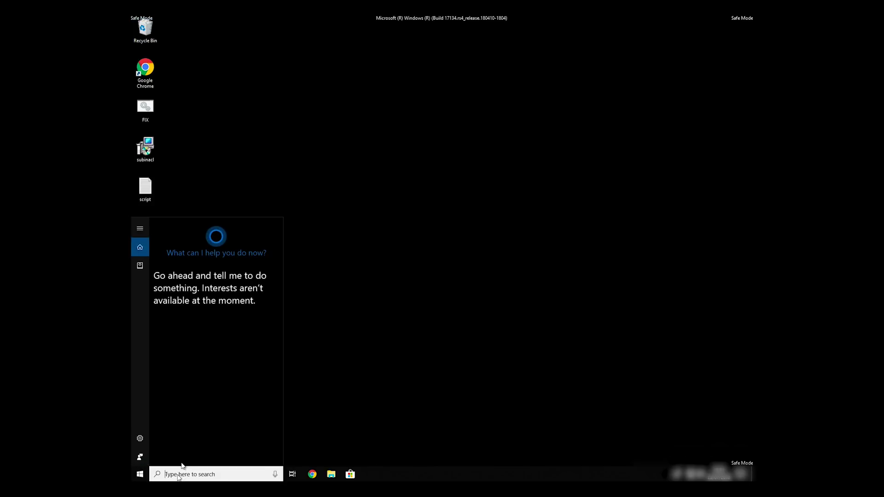
{"action": "type", "text": "cmd"}
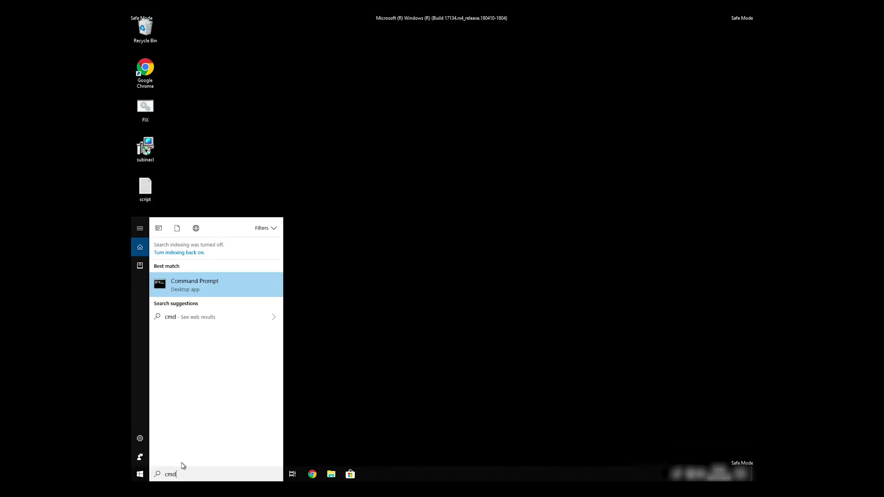
{"action": "right_click", "coordinate": [203, 284]}
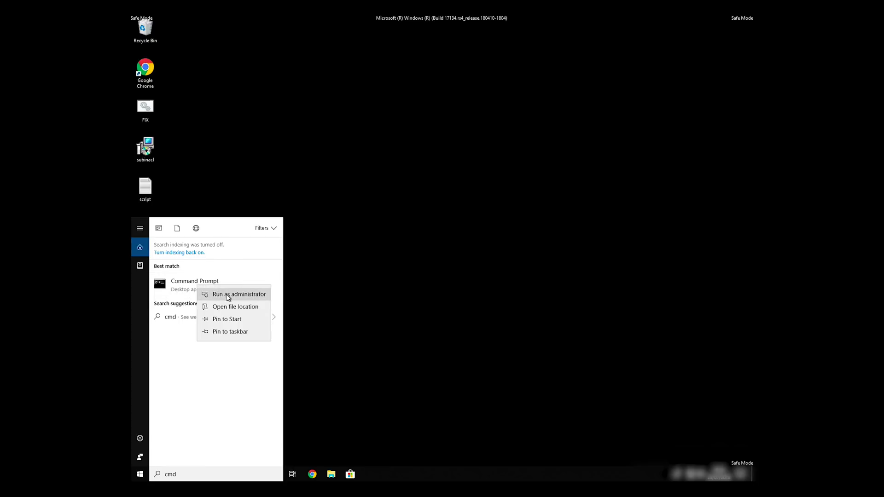
{"action": "left_click", "coordinate": [227, 297]}
Change into the Windows Resource Kits\Tools folder, run FIX.BAT, and close the console.
{"action": "type", "text": "CD"}
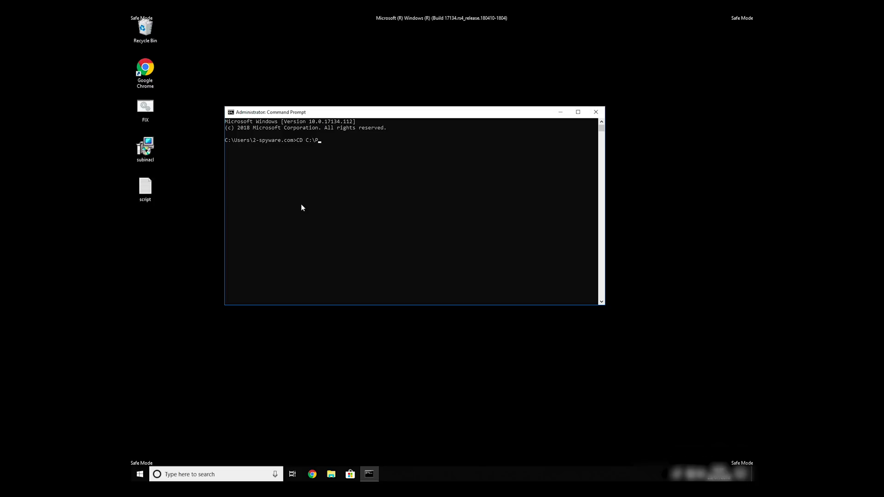
{"action": "type", "text": " \"C:\\Progra"}
{"action": "key", "text": "Tab"}
{"action": "key", "text": "Tab"}
{"action": "key", "text": "Tab"}
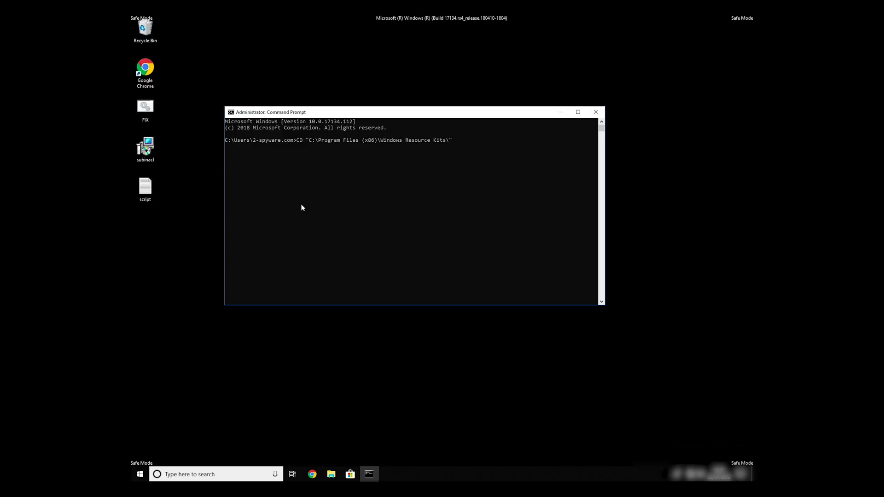
{"action": "key", "text": "Return"}
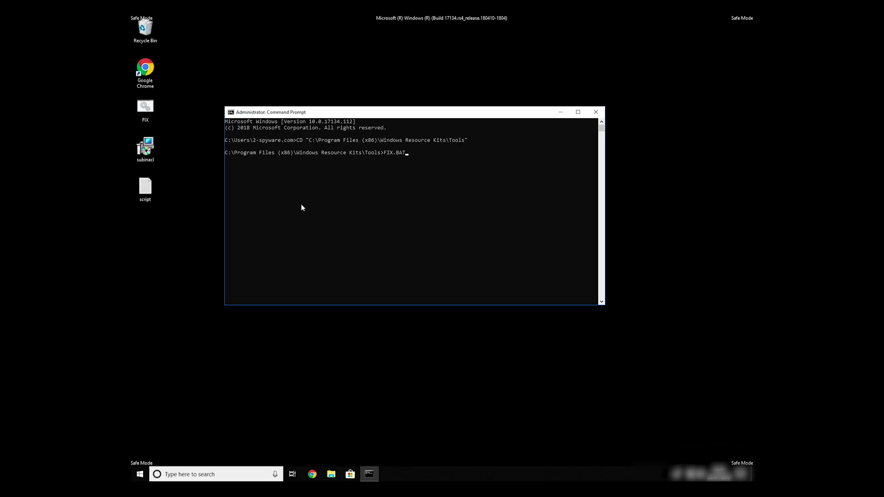
{"action": "type", "text": "FIX.BAT"}
{"action": "key", "text": "Return"}
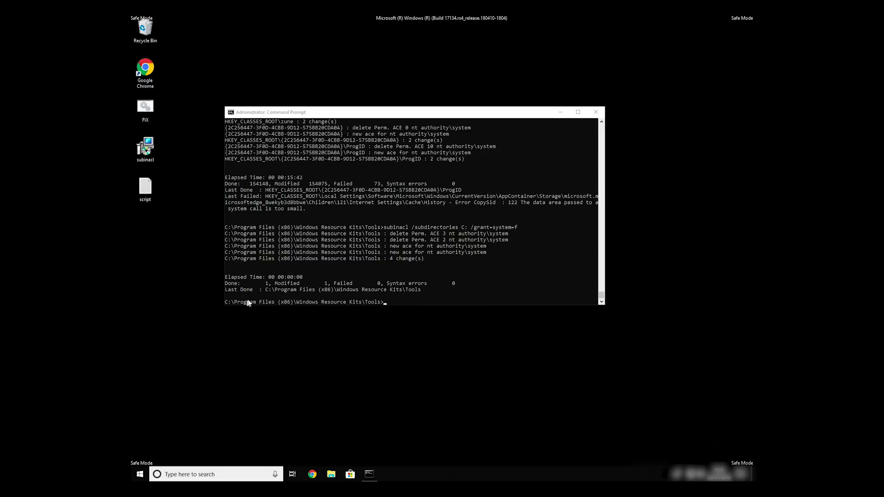
{"action": "left_click", "coordinate": [596, 112]}
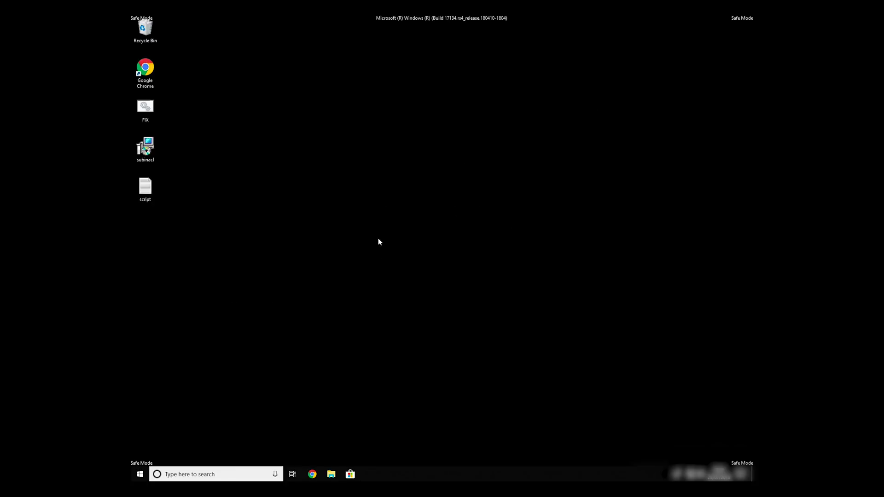
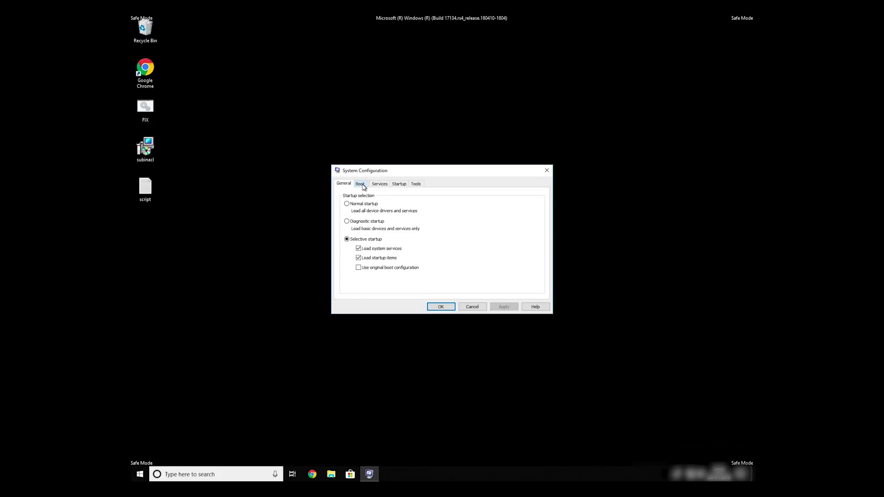
Turn off Safe boot on the Boot tab and apply it for the next restart.
{"action": "left_click", "coordinate": [361, 183]}
{"action": "left_click", "coordinate": [367, 260]}
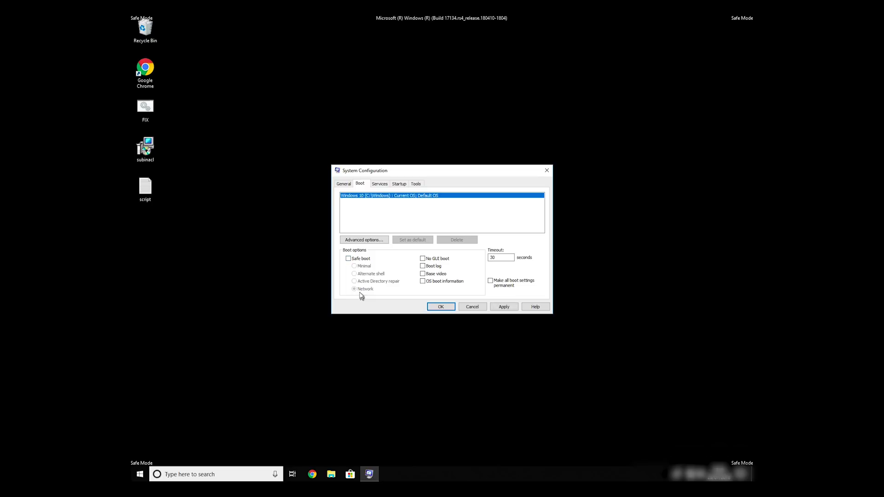
{"action": "left_click", "coordinate": [504, 307]}
{"action": "left_click", "coordinate": [436, 307]}
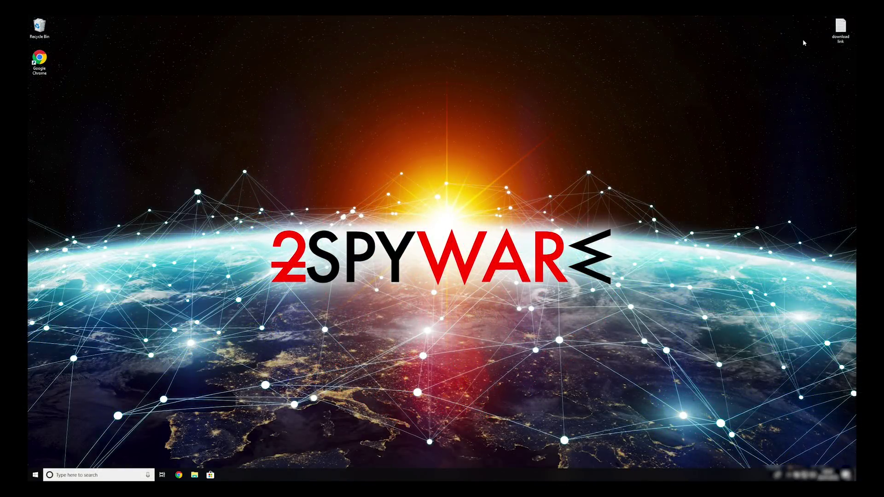
Copy the Data Recovery Pro download URL from the saved link file in Notepad.
{"action": "double_click", "coordinate": [840, 28]}
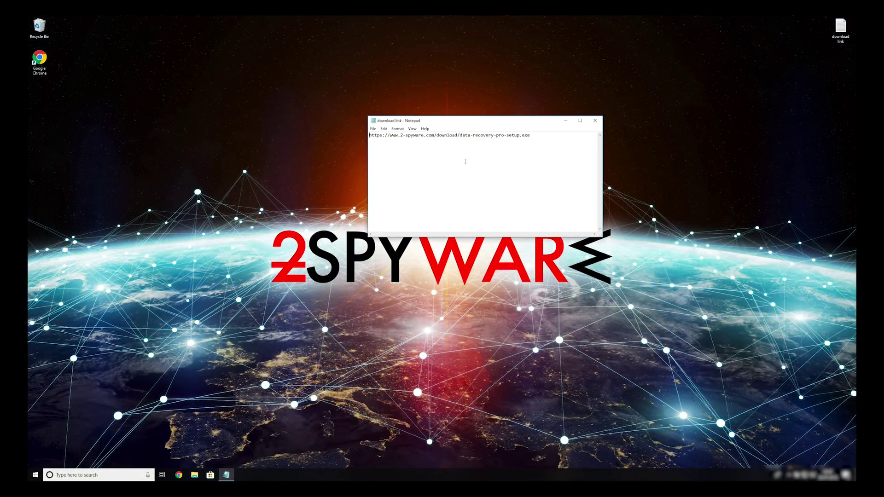
{"action": "left_click_drag", "start_coordinate": [550, 147], "coordinate": [367, 134]}
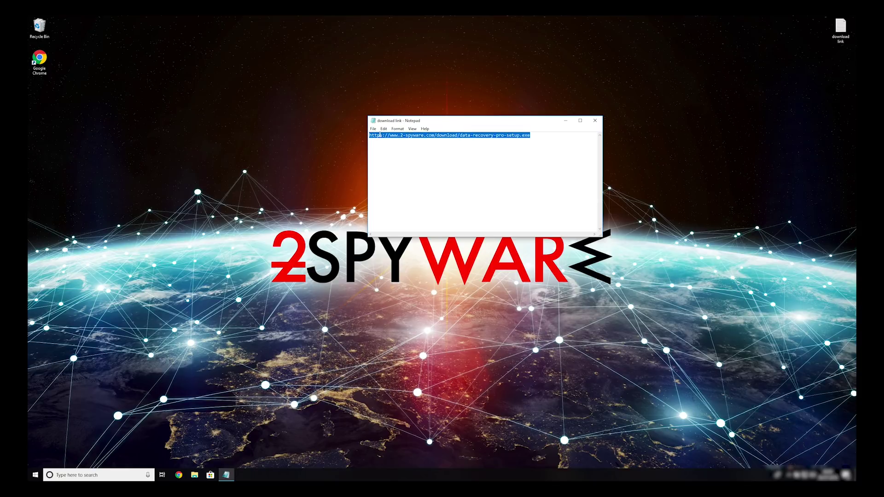
{"action": "right_click", "coordinate": [379, 135]}
{"action": "left_click", "coordinate": [391, 156]}
Paste the copied 2-spyware link into Chrome, download the installer and launch it.
{"action": "left_click", "coordinate": [597, 120]}
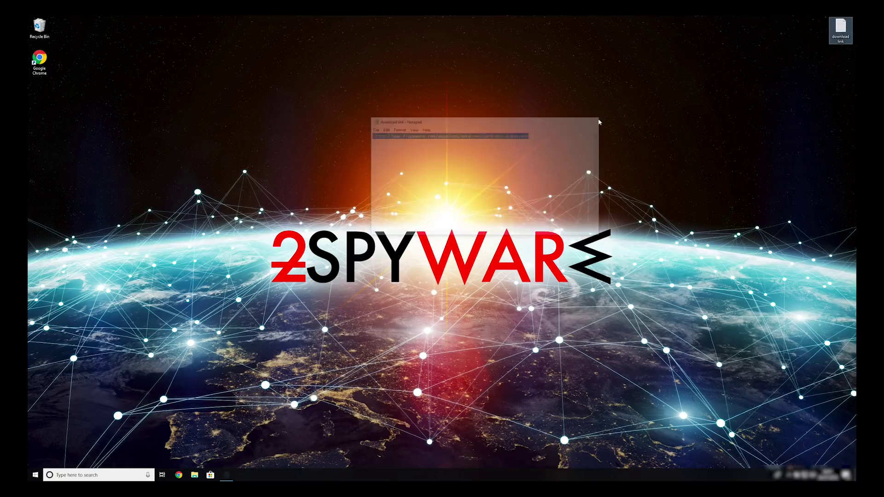
{"action": "left_click", "coordinate": [178, 475]}
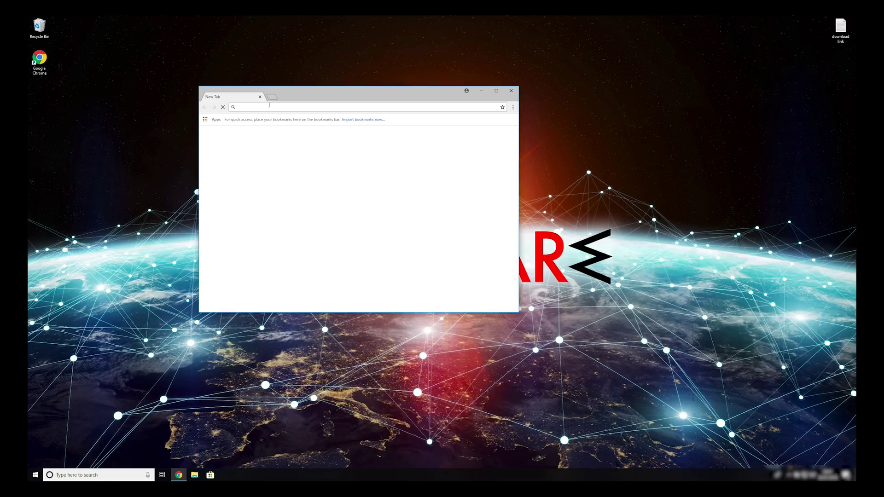
{"action": "right_click", "coordinate": [276, 107]}
{"action": "left_click", "coordinate": [299, 145]}
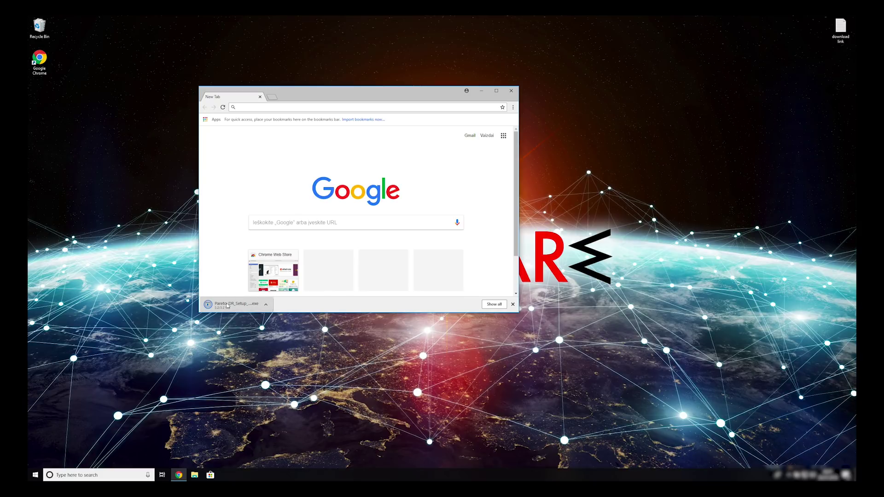
{"action": "left_click", "coordinate": [227, 306]}
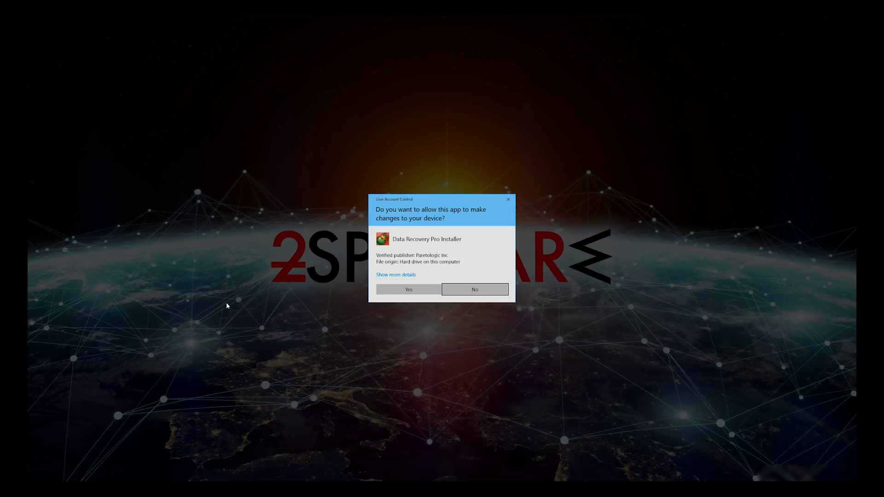
Install Data Recovery Pro to the default Program Files folder, accepting the license, and launch it.
{"action": "left_click", "coordinate": [410, 290]}
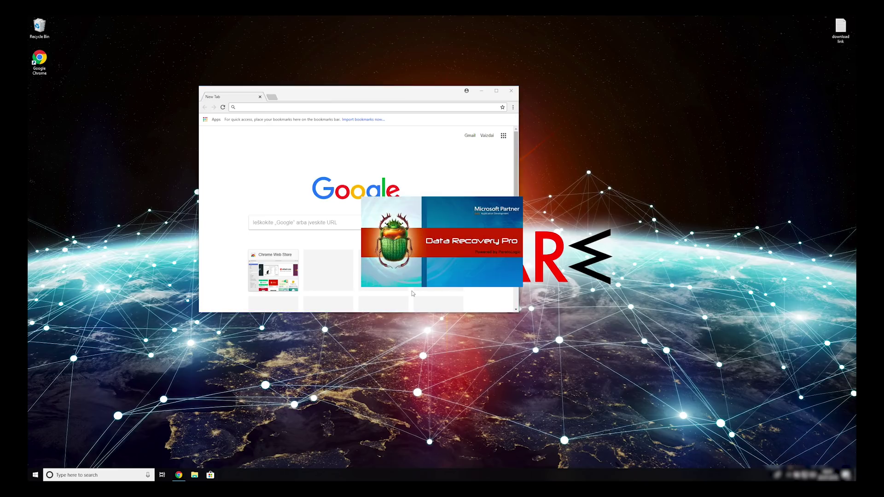
{"action": "left_click", "coordinate": [489, 316]}
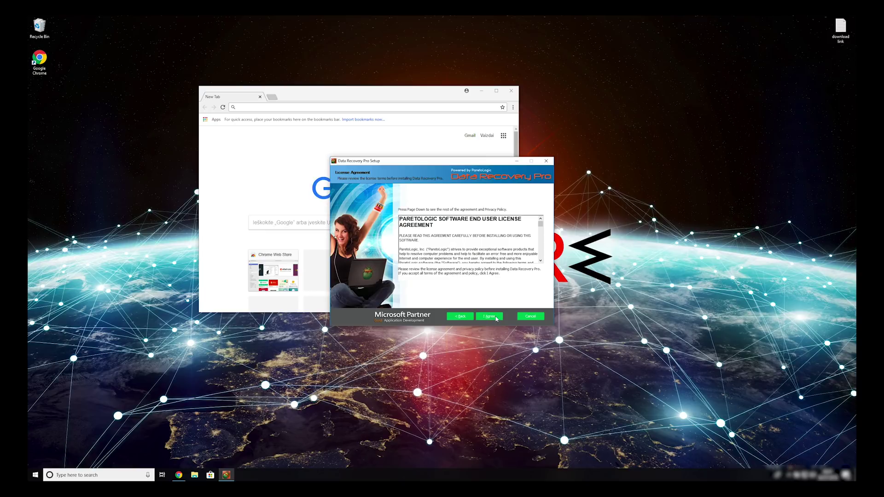
{"action": "left_click_drag", "start_coordinate": [541, 228], "coordinate": [541, 260]}
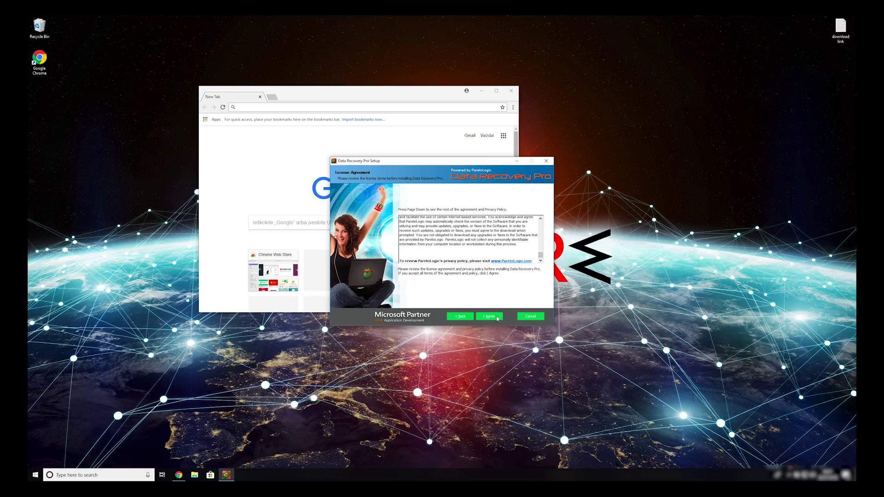
{"action": "left_click", "coordinate": [498, 318]}
{"action": "left_click", "coordinate": [498, 317]}
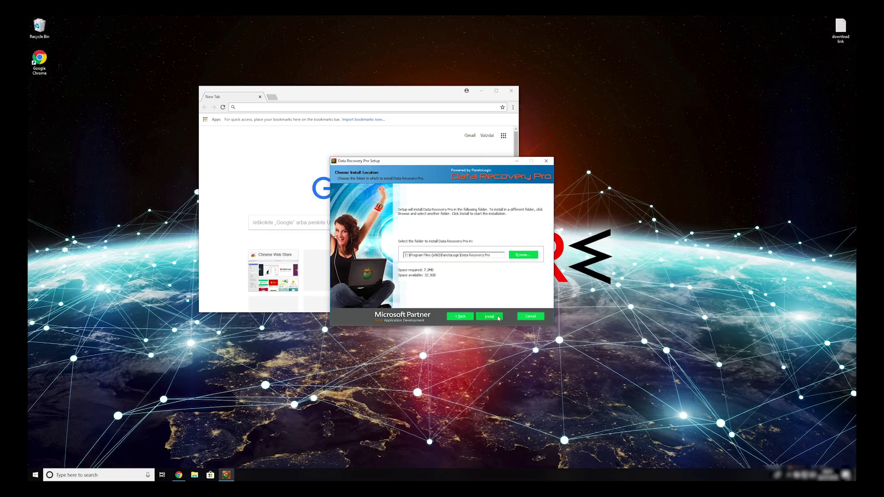
{"action": "left_click", "coordinate": [489, 316]}
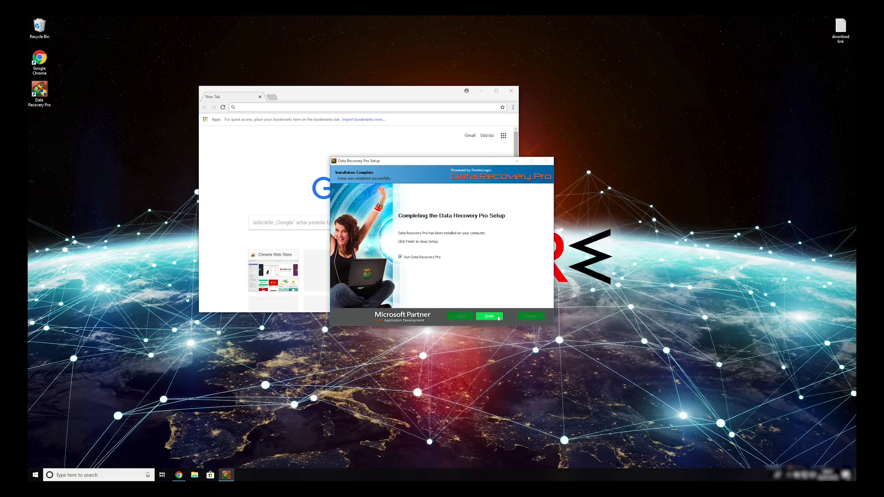
{"action": "left_click", "coordinate": [499, 316]}
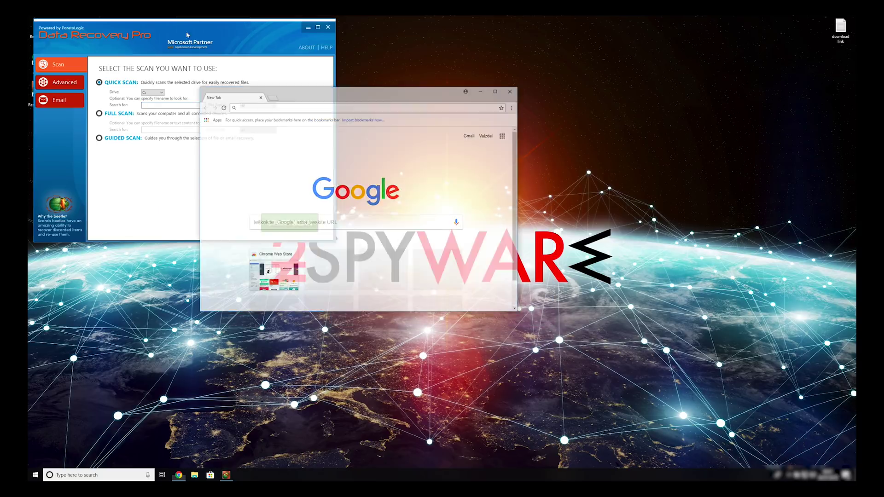
Start a Quick Scan of Local Disk (C:) for all file types.
{"action": "left_click_drag", "start_coordinate": [215, 23], "coordinate": [533, 132]}
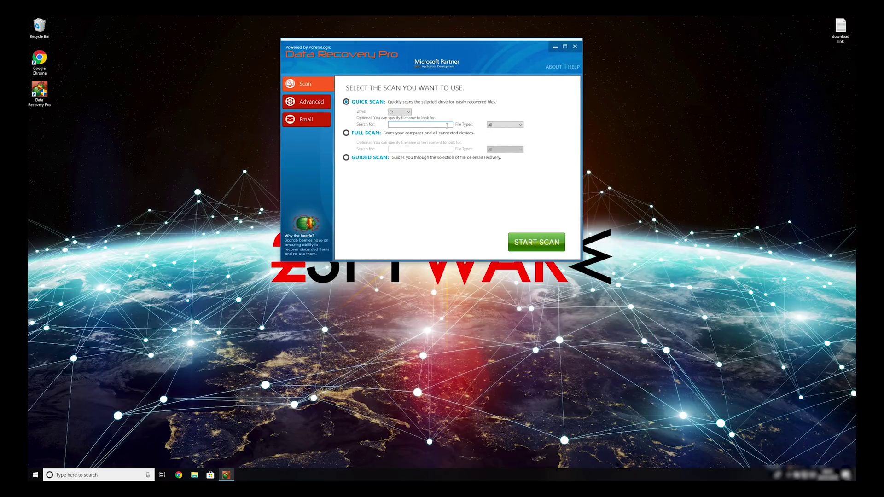
{"action": "left_click", "coordinate": [505, 125]}
{"action": "left_click", "coordinate": [513, 106]}
{"action": "left_click", "coordinate": [439, 136]}
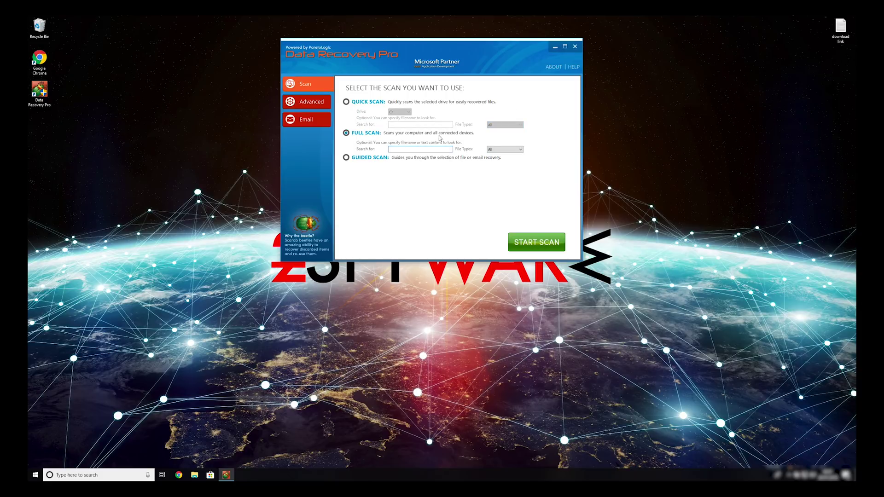
{"action": "left_click", "coordinate": [374, 103]}
{"action": "left_click", "coordinate": [537, 243]}
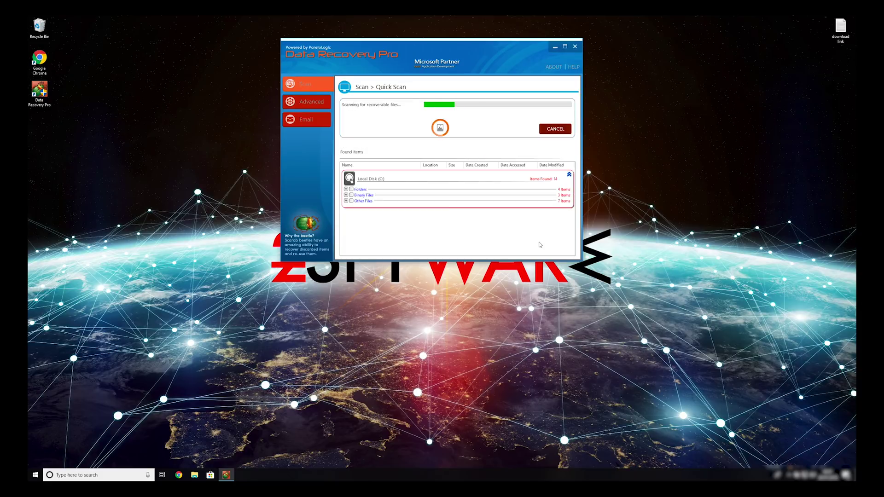